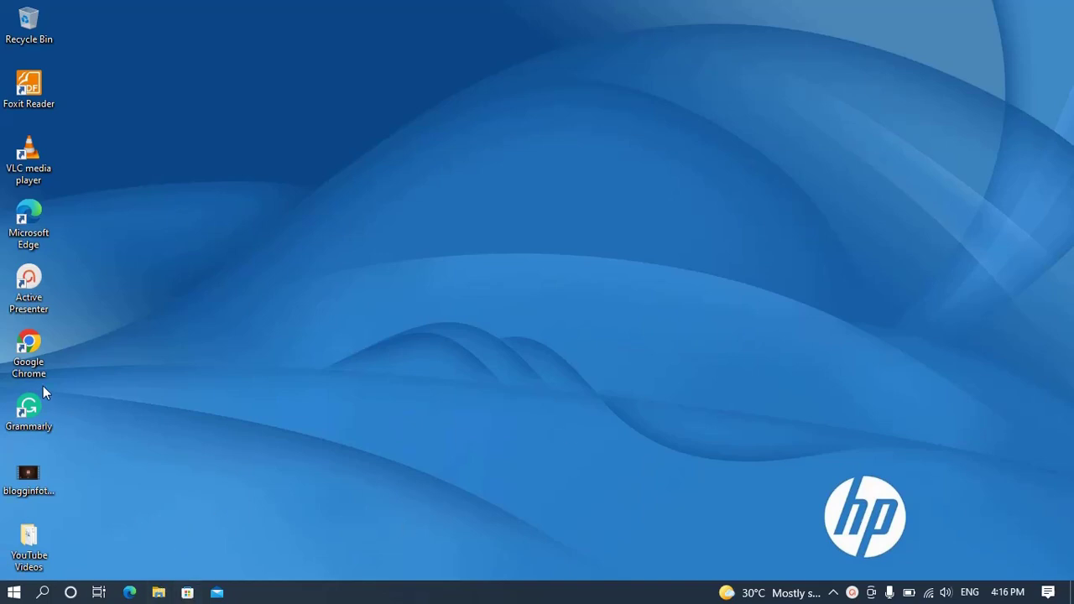
Launch Chrome and go to Blogger, loading the Health Facts Zone dashboard
double_click(30, 351)
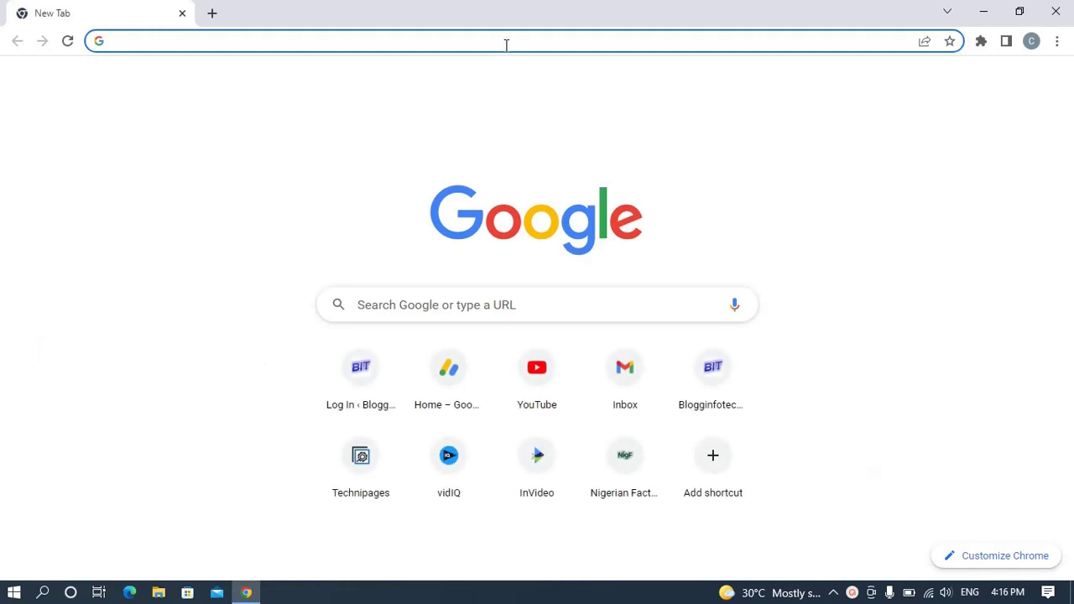
click(507, 42)
text(blog)
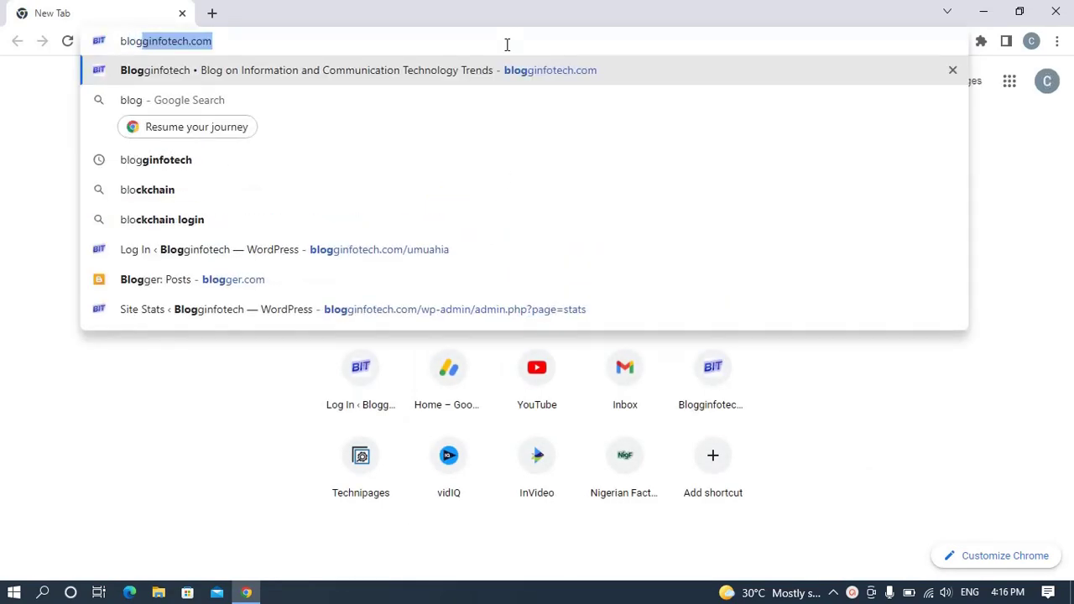
text(ger)
key(Return)
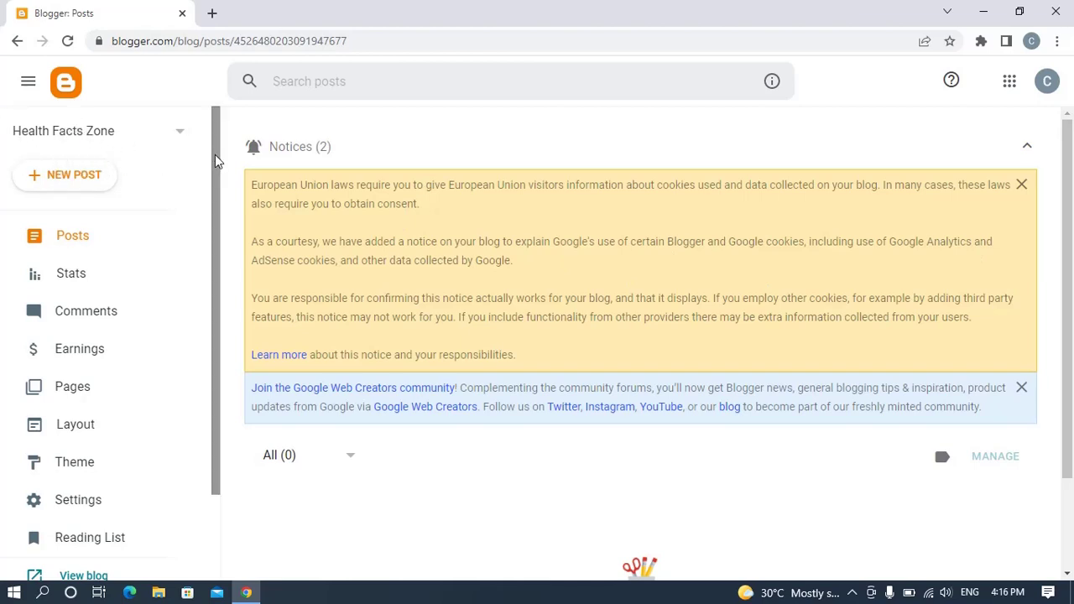
drag(215, 154, 230, 289)
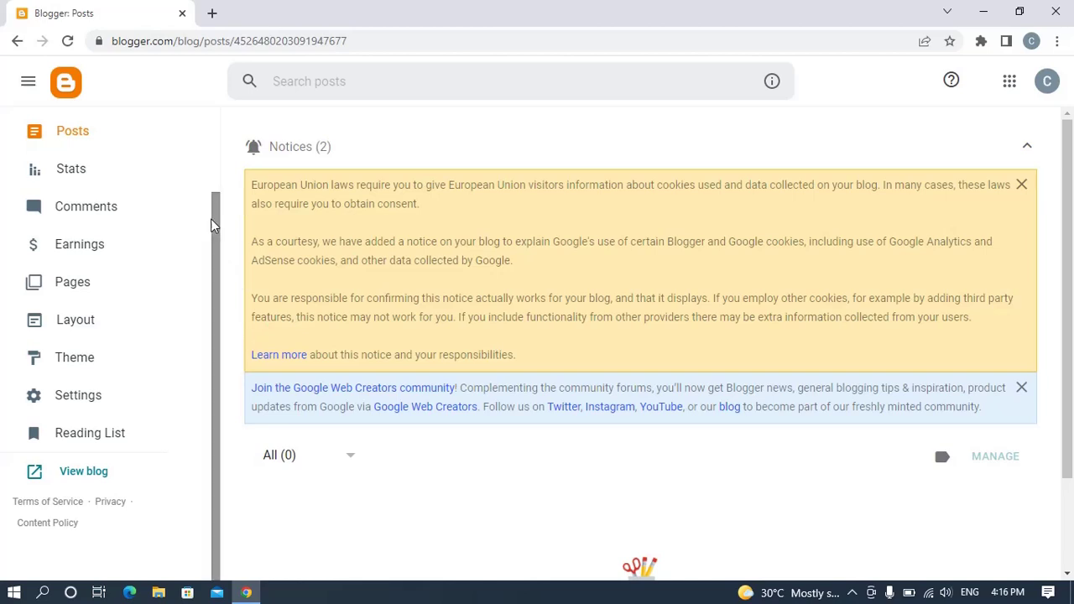
drag(213, 220, 200, 118)
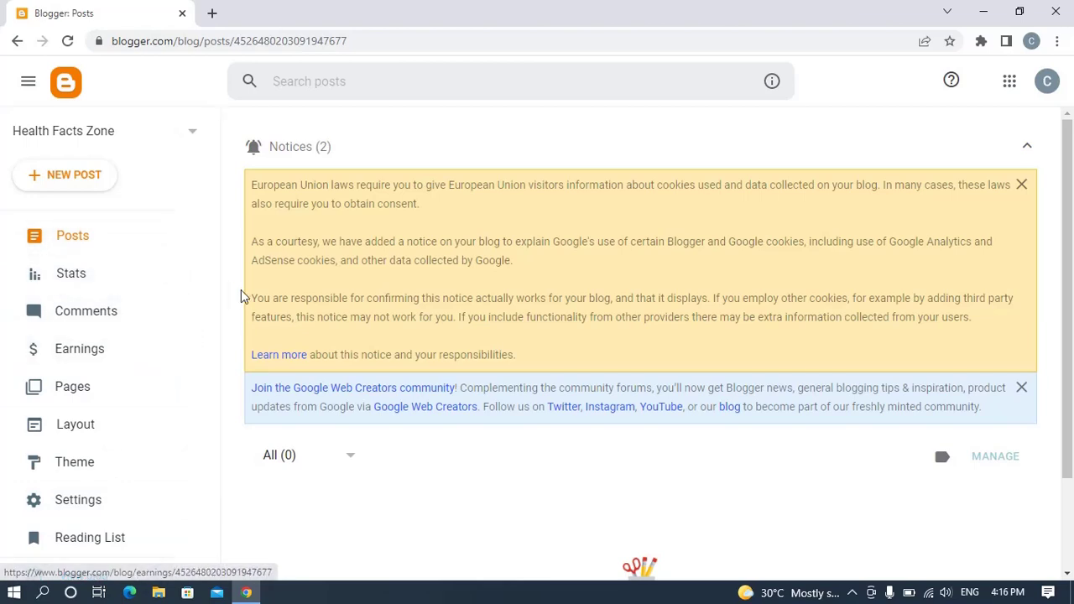
drag(214, 281, 233, 466)
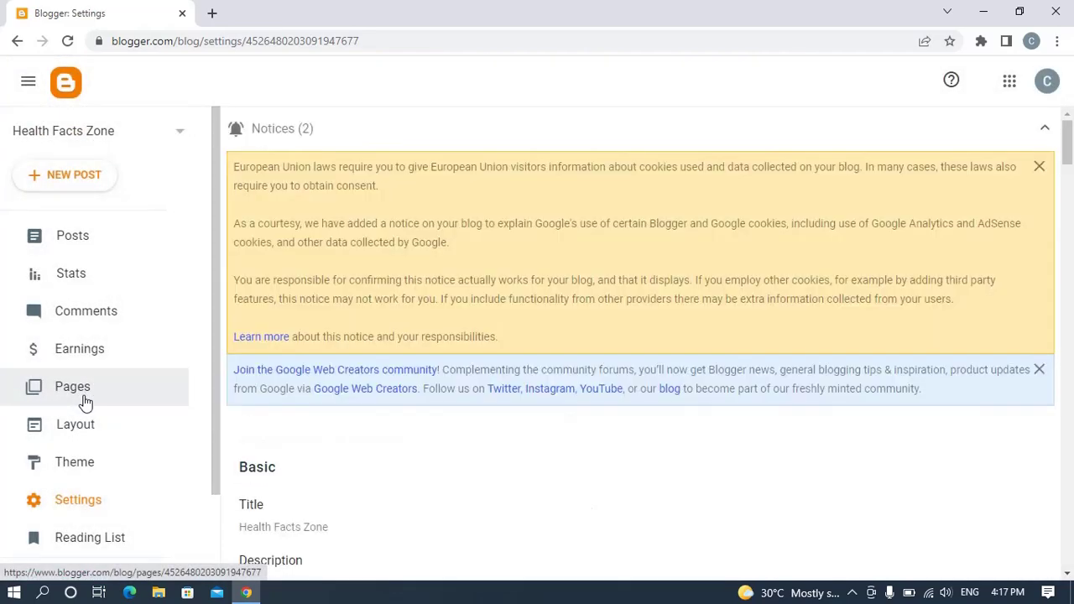
Scroll the Settings page down to the Manage Blog section
drag(1070, 137, 1071, 506)
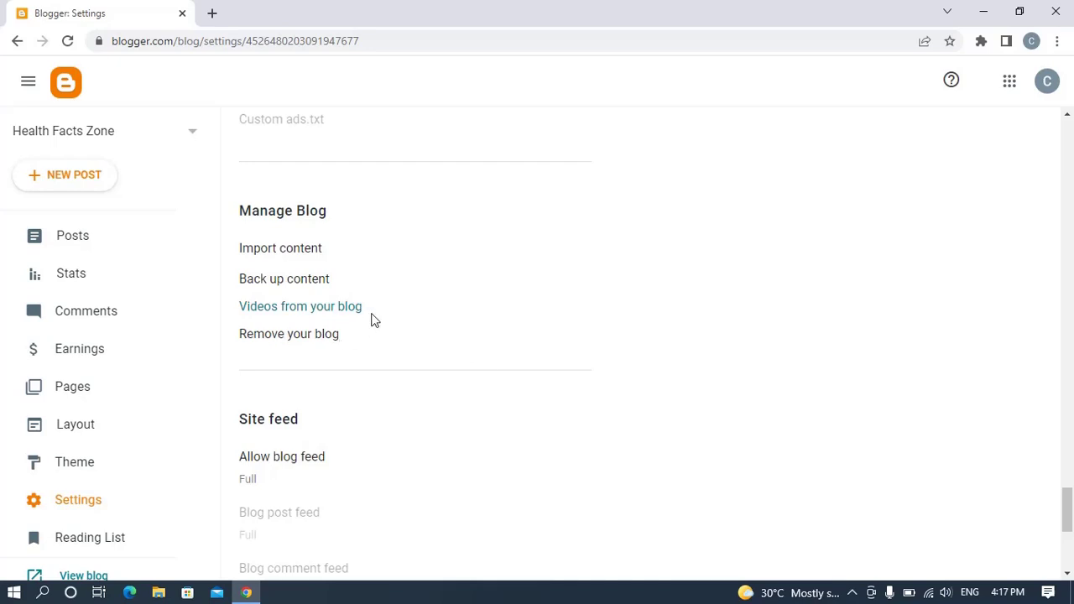
Remove the Health Facts Zone blog and confirm DELETE in the Delete Blog dialog
click(302, 344)
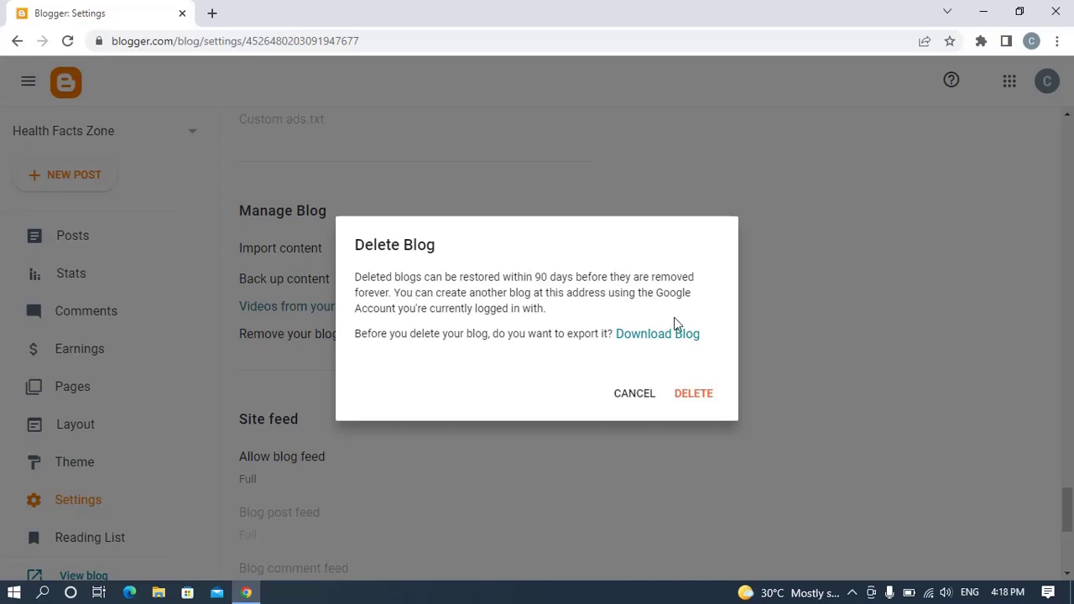
click(696, 400)
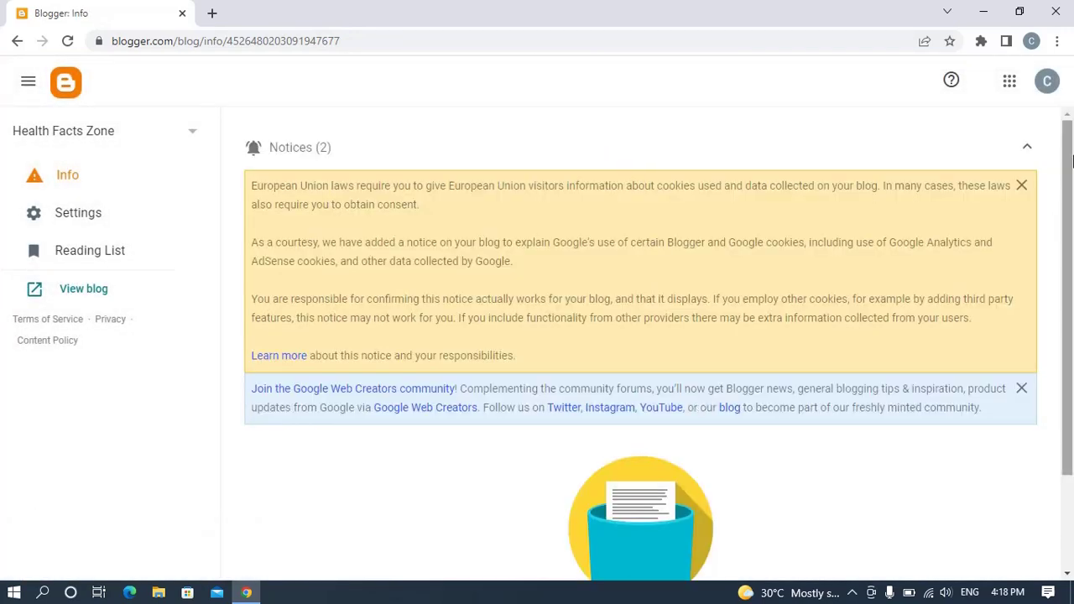
Scroll the Info page to reveal the PERMANENTLY DELETE and UNDELETE buttons
drag(1073, 165, 1073, 258)
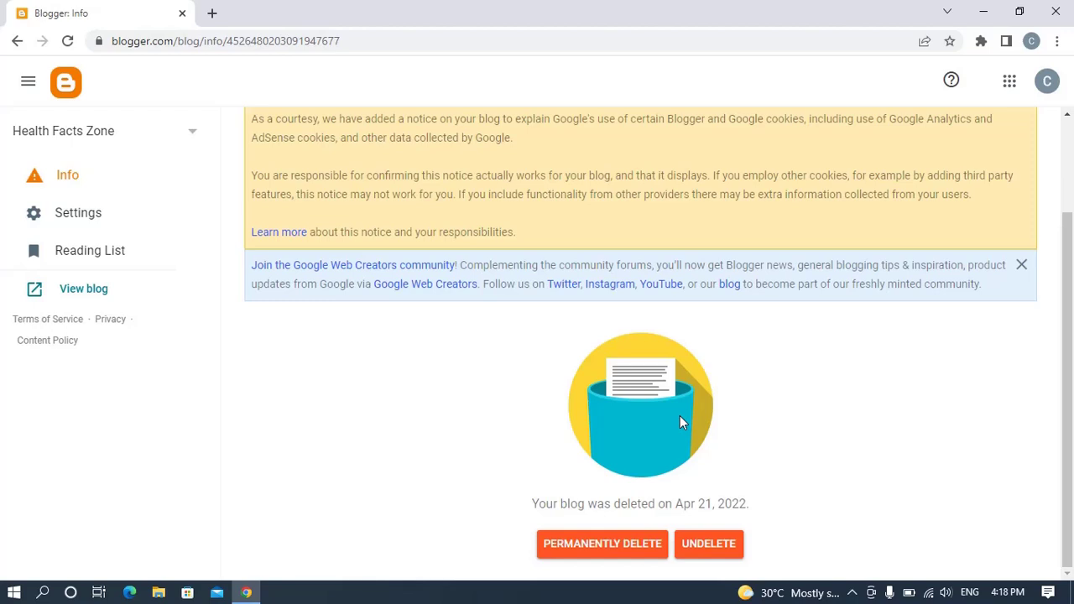
Permanently delete Health Facts Zone and confirm in the dialog
click(611, 546)
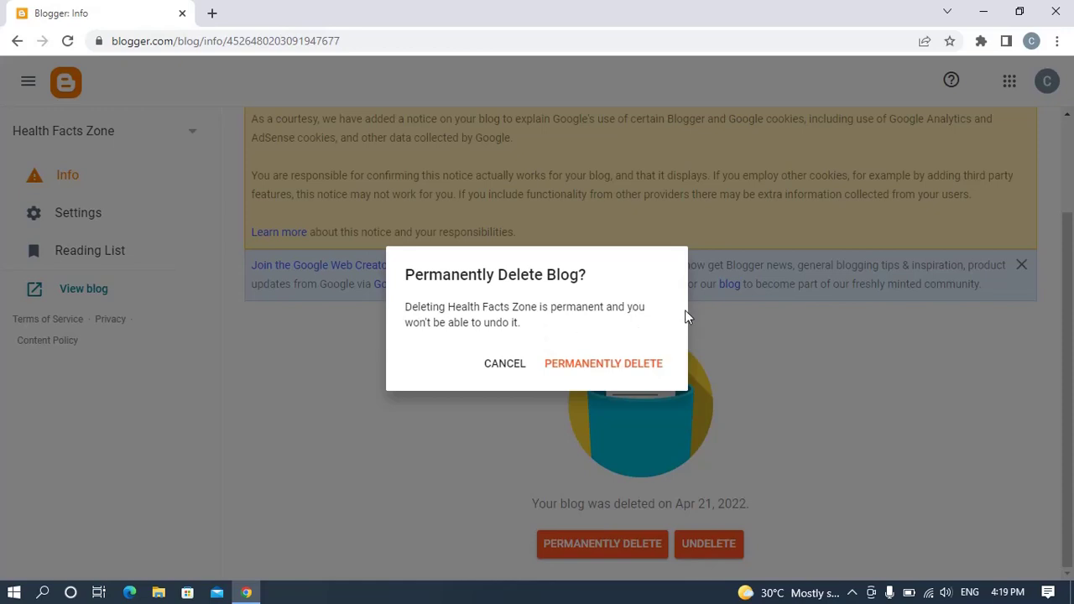
click(613, 372)
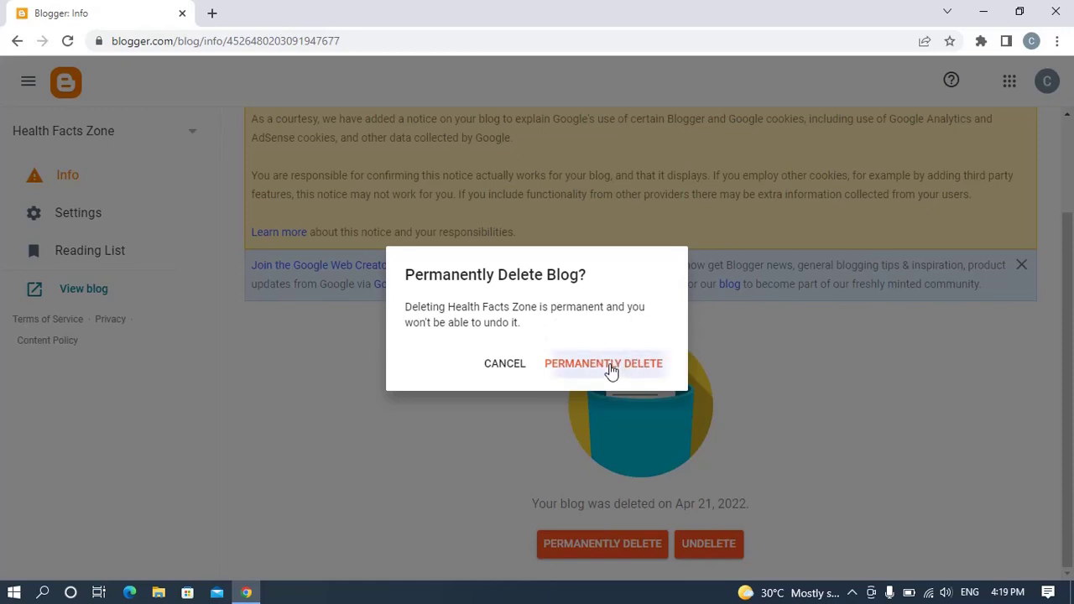